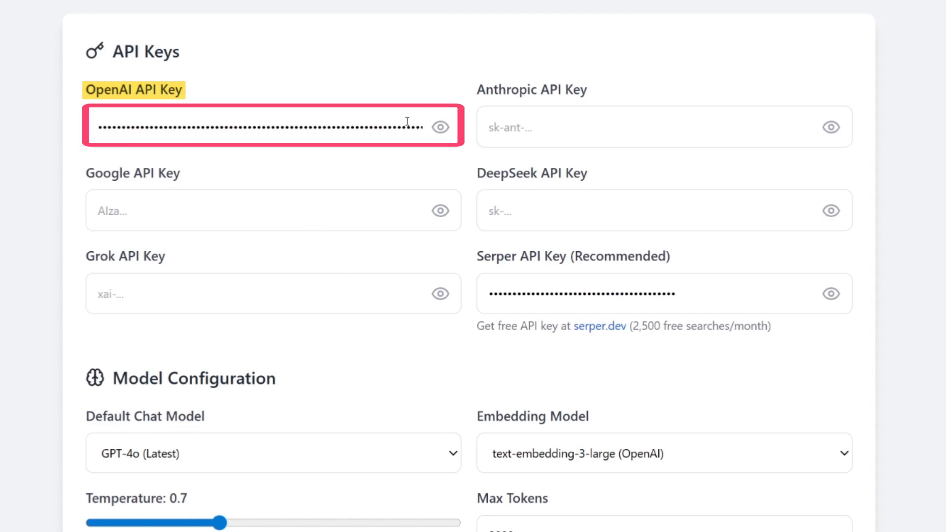
# Reveal the stored OpenAI API key to check it, and hide it again.
pyautogui.click(440, 127)
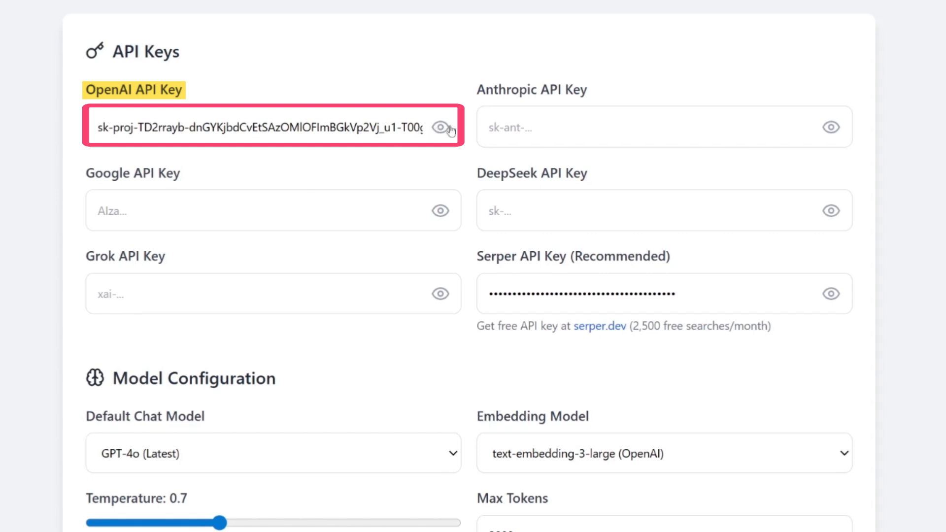
pyautogui.click(440, 127)
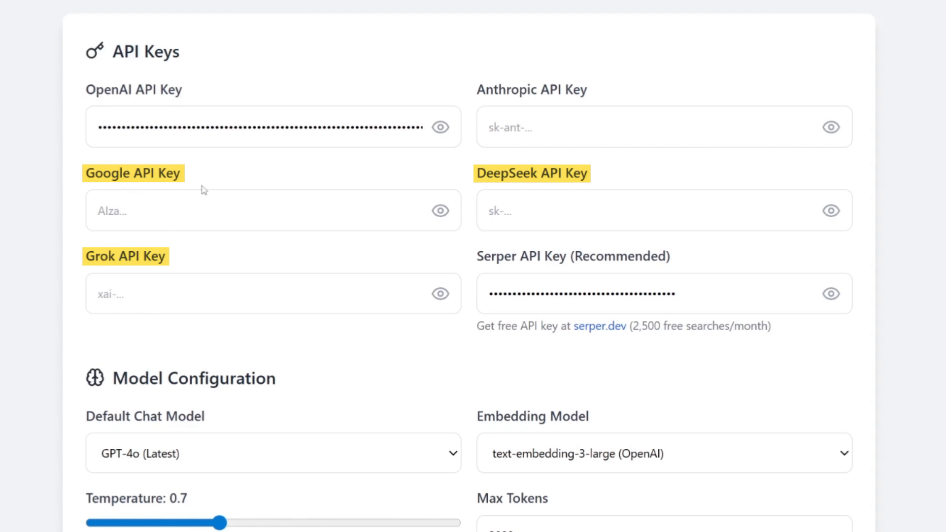
pyautogui.click(419, 206)
# Open serper.dev through the link for the Serper key and copy the default key from its API keys page.
pyautogui.scroll(-2, 419, 132)
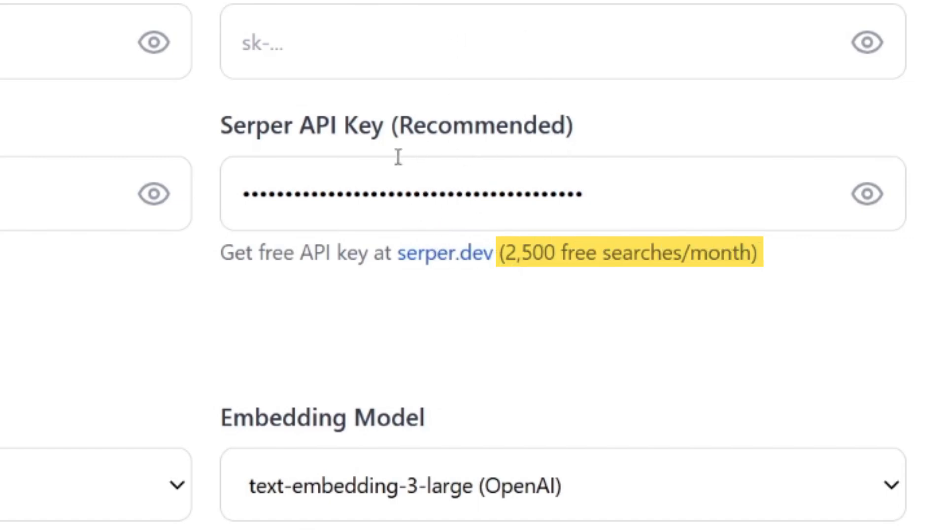
pyautogui.click(448, 261)
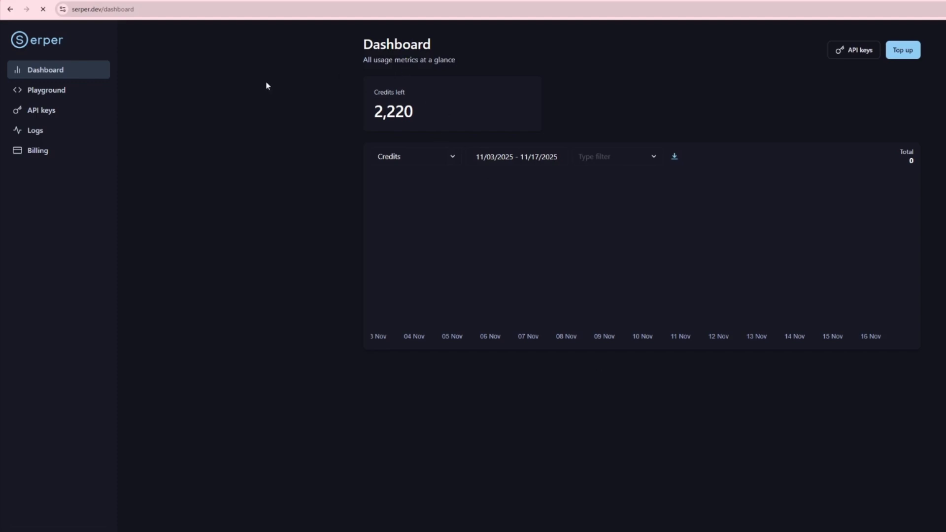
pyautogui.click(42, 113)
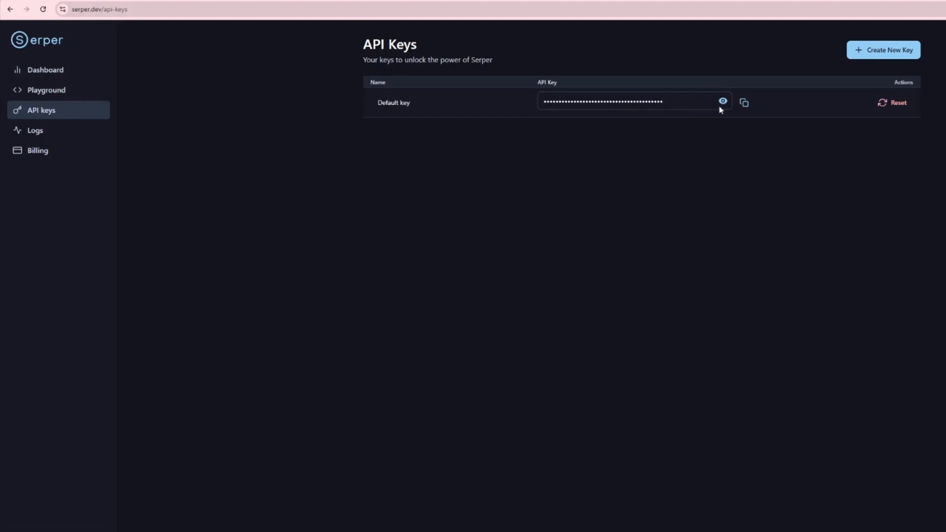
pyautogui.click(744, 103)
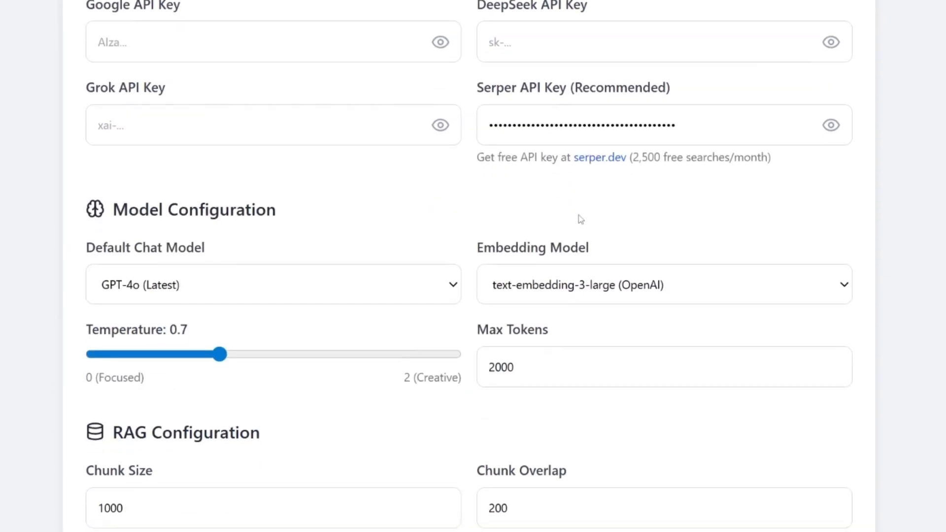
# Choose GPT-4o (Latest) as the default chat model in the model configuration.
pyautogui.scroll(-2, 580, 219)
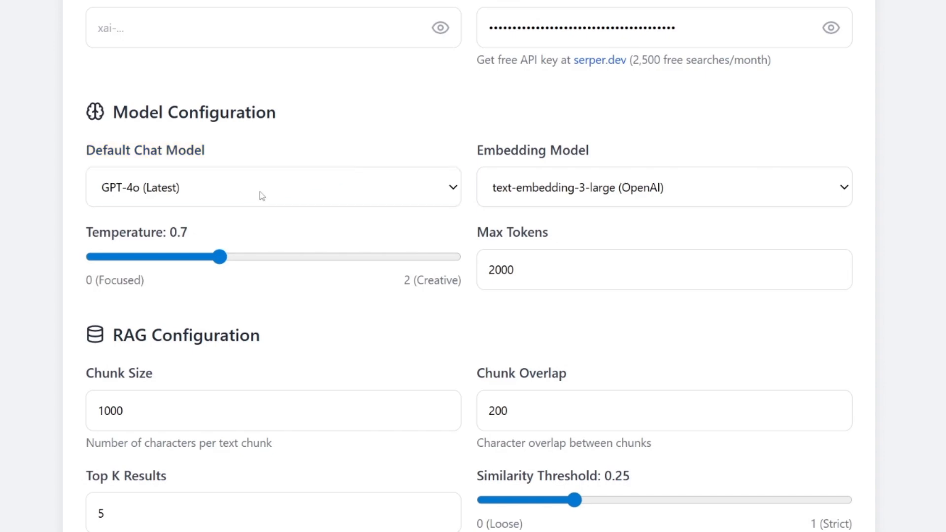
pyautogui.scroll(5, 296, 187)
pyautogui.scroll(-6, 266, 156)
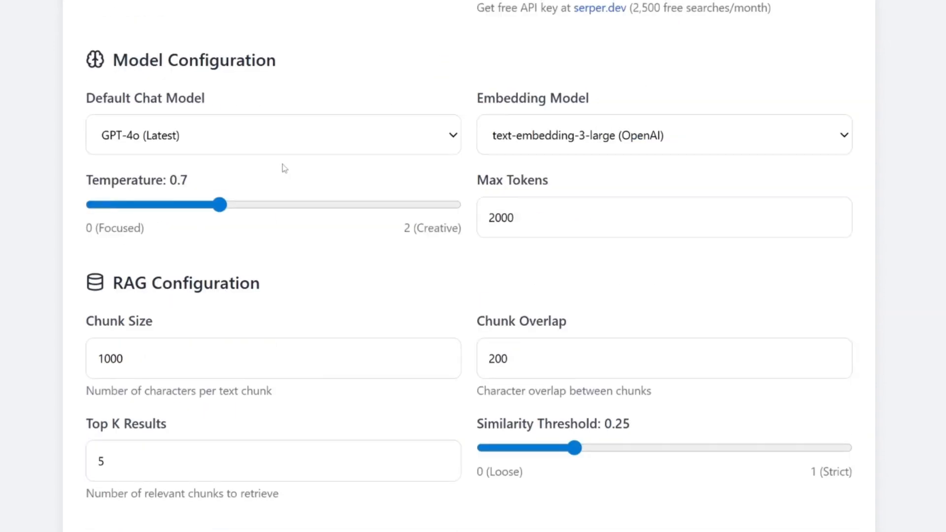
pyautogui.scroll(-1, 291, 265)
pyautogui.scroll(2, 237, 206)
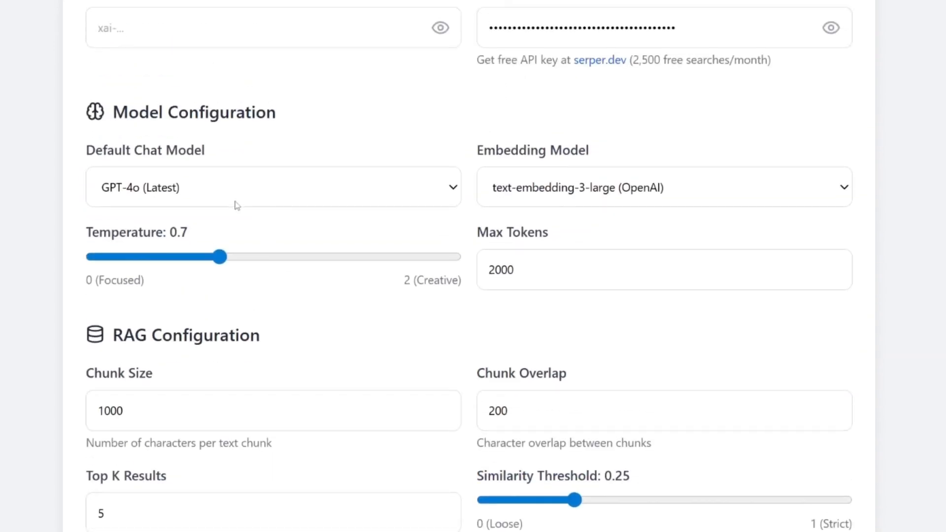
pyautogui.click(224, 198)
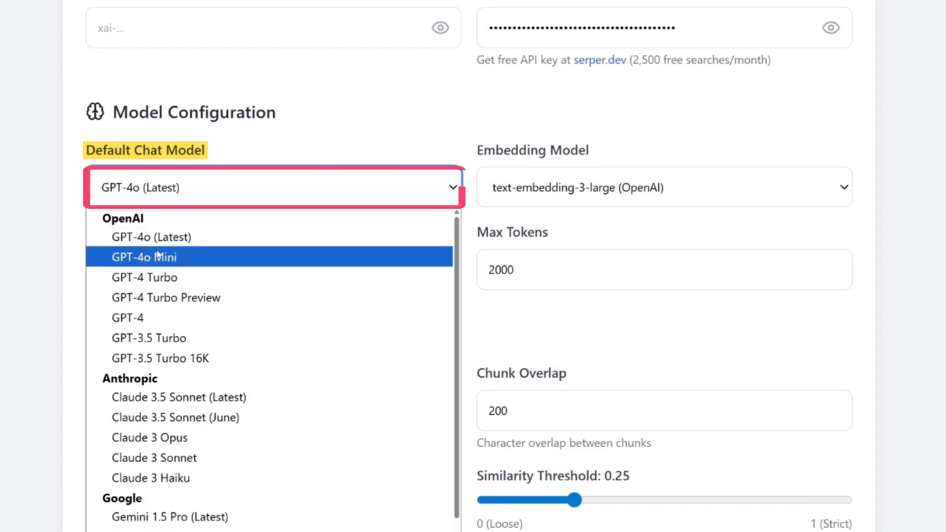
pyautogui.click(166, 238)
pyautogui.scroll(5, 375, 197)
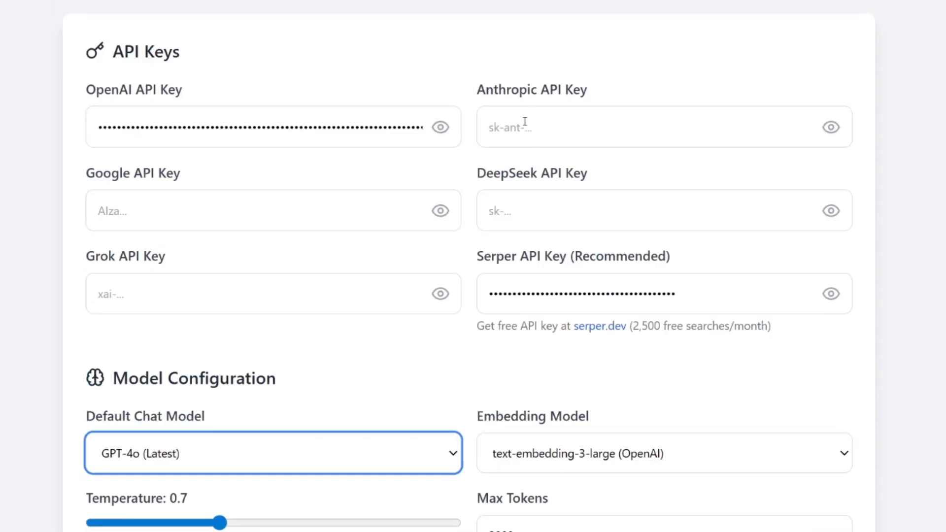
pyautogui.scroll(-9, 547, 127)
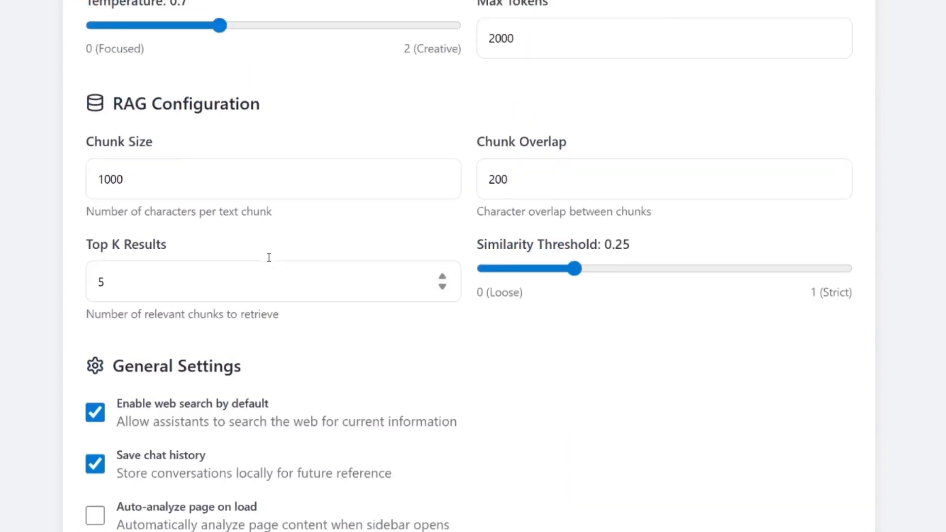
pyautogui.scroll(3, 236, 207)
pyautogui.click(186, 135)
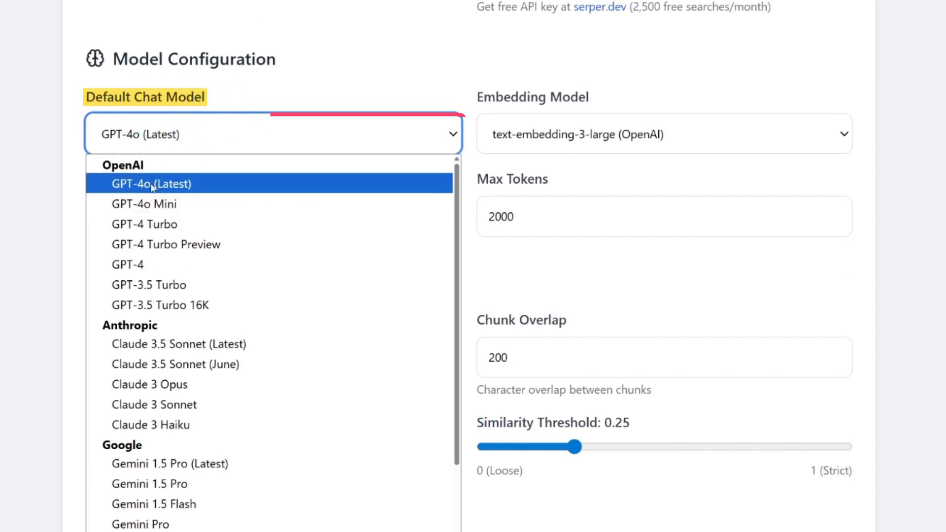
pyautogui.click(156, 186)
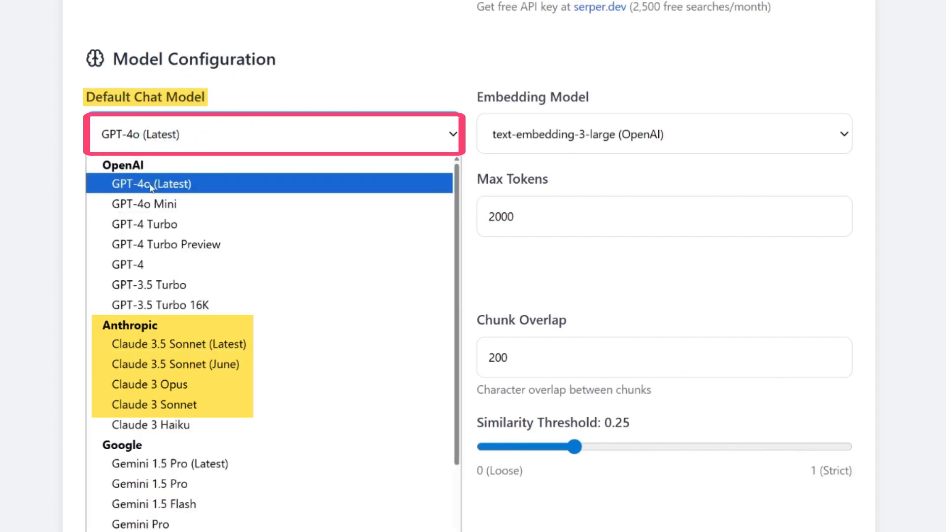
pyautogui.click(156, 186)
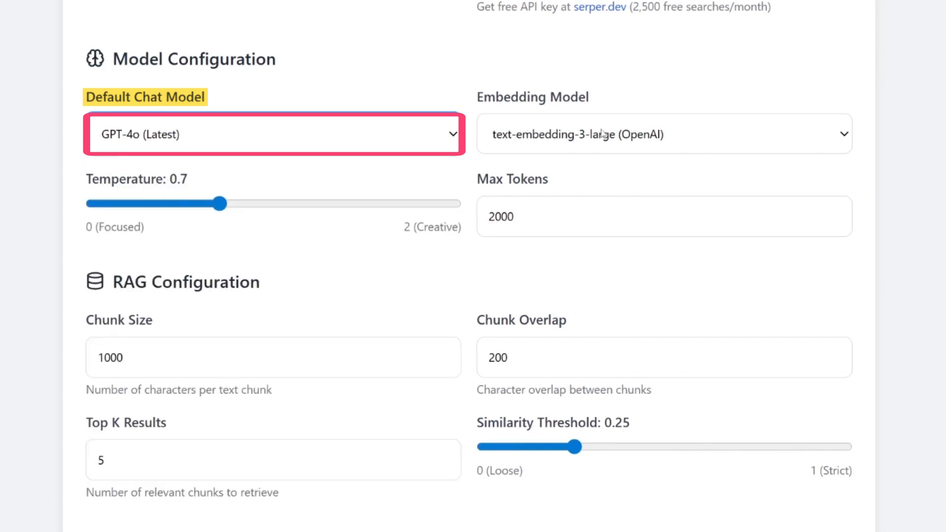
# Choose text-embedding-3-large (OpenAI) as the embedding model.
pyautogui.click(614, 140)
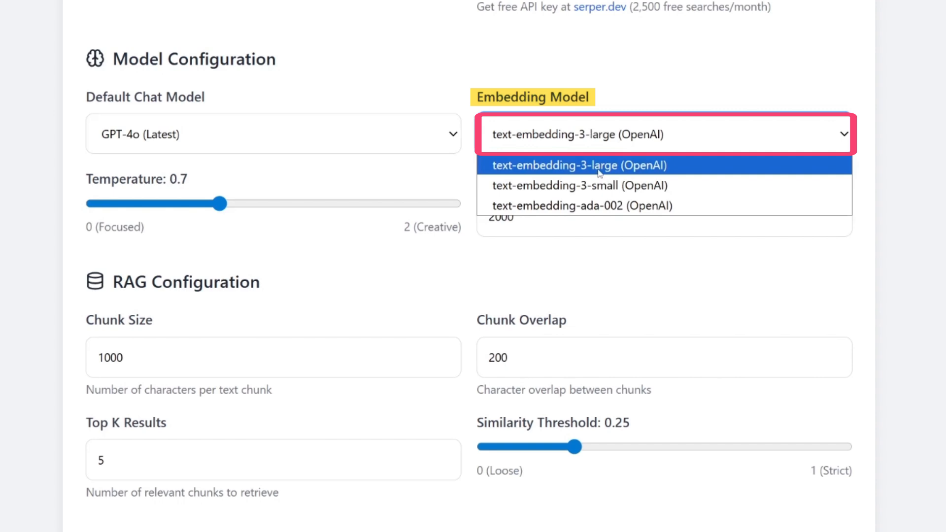
pyautogui.click(630, 88)
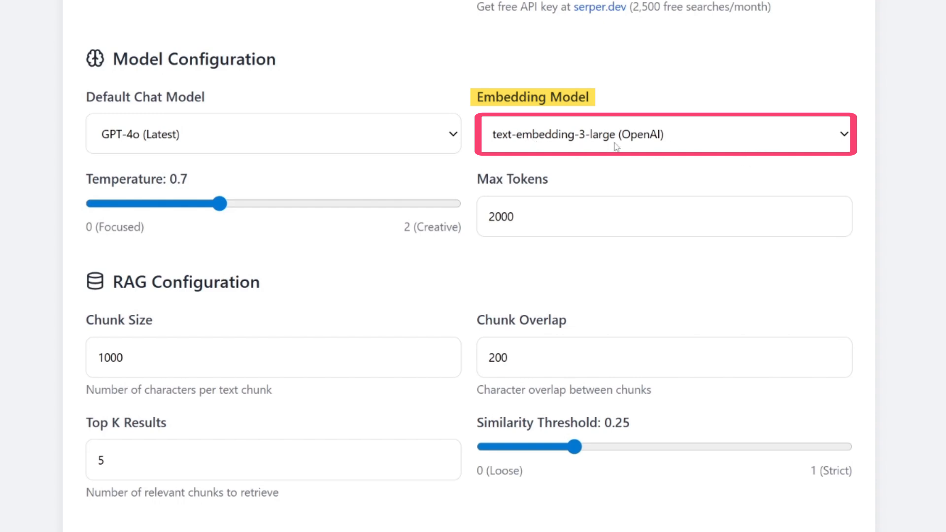
pyautogui.click(633, 139)
pyautogui.click(653, 81)
pyautogui.click(653, 139)
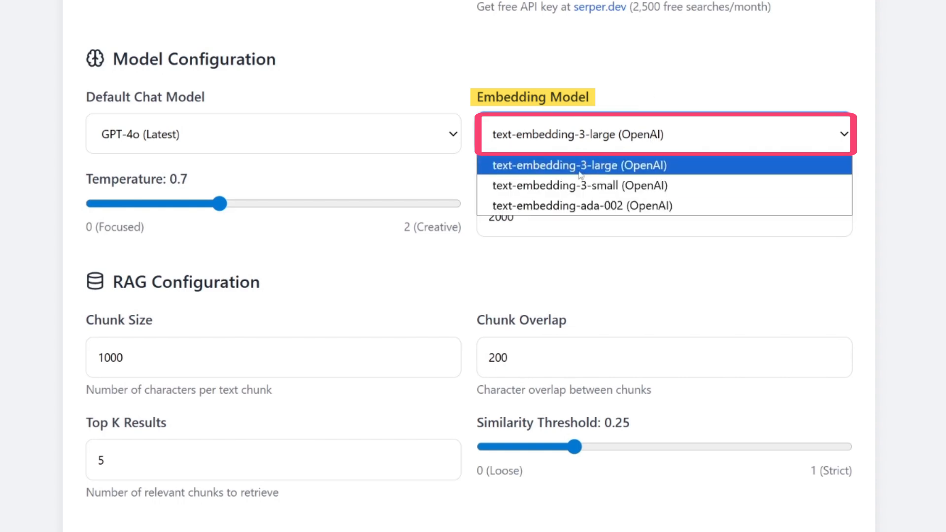
pyautogui.click(639, 168)
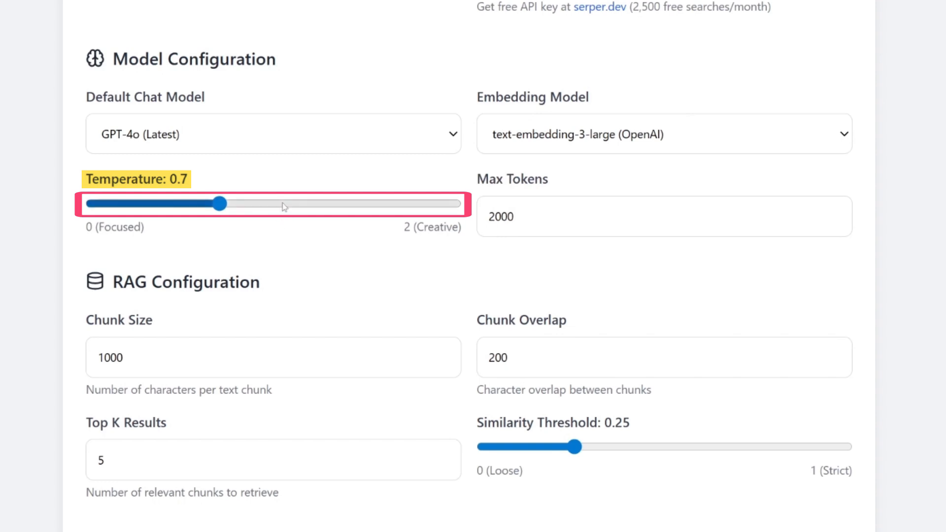
# Set the temperature to 0.7 and the max tokens to 2000 in the model configuration.
pyautogui.moveTo(186, 209); pyautogui.dragTo(214, 210)
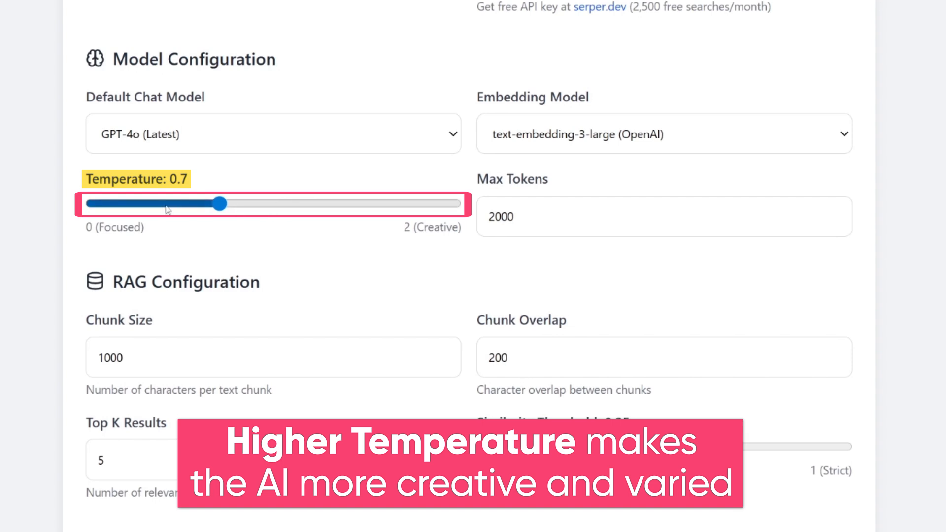
pyautogui.moveTo(170, 206); pyautogui.dragTo(215, 209)
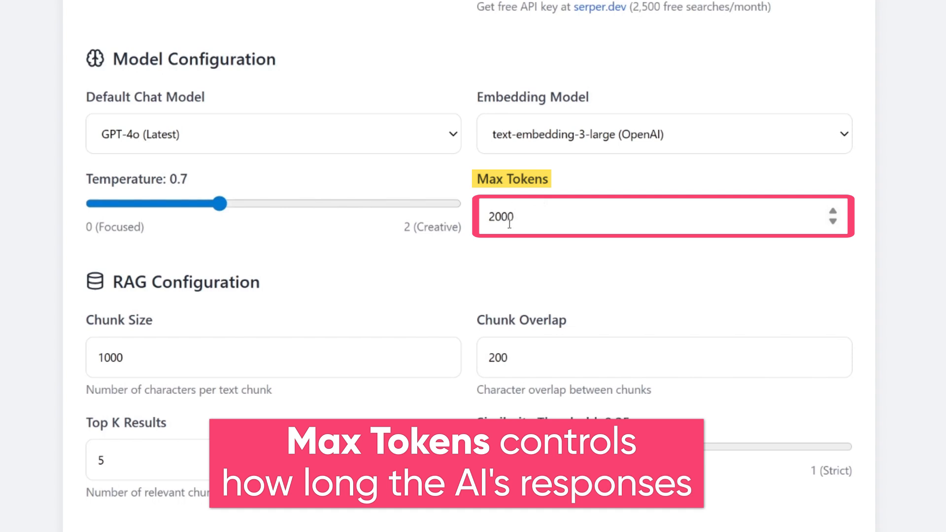
pyautogui.moveTo(528, 218); pyautogui.dragTo(485, 213)
pyautogui.click(466, 223)
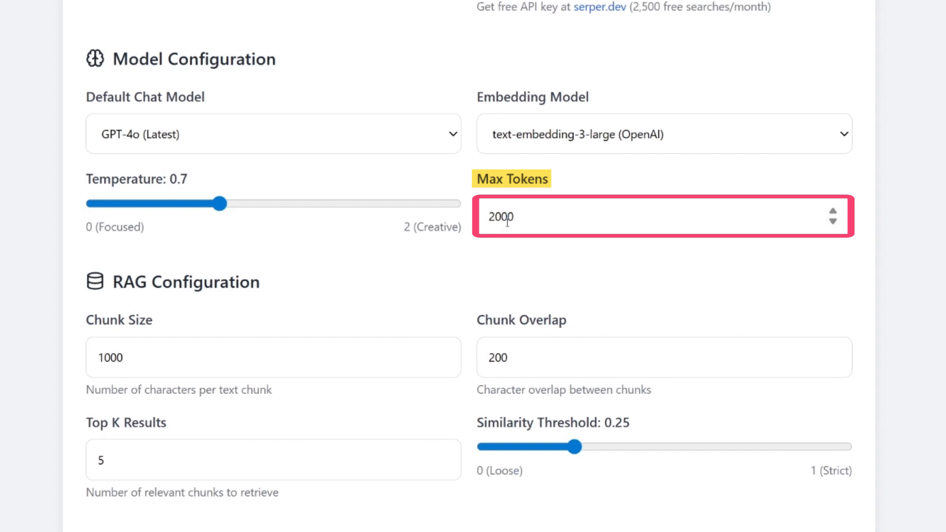
pyautogui.moveTo(521, 219); pyautogui.dragTo(488, 217)
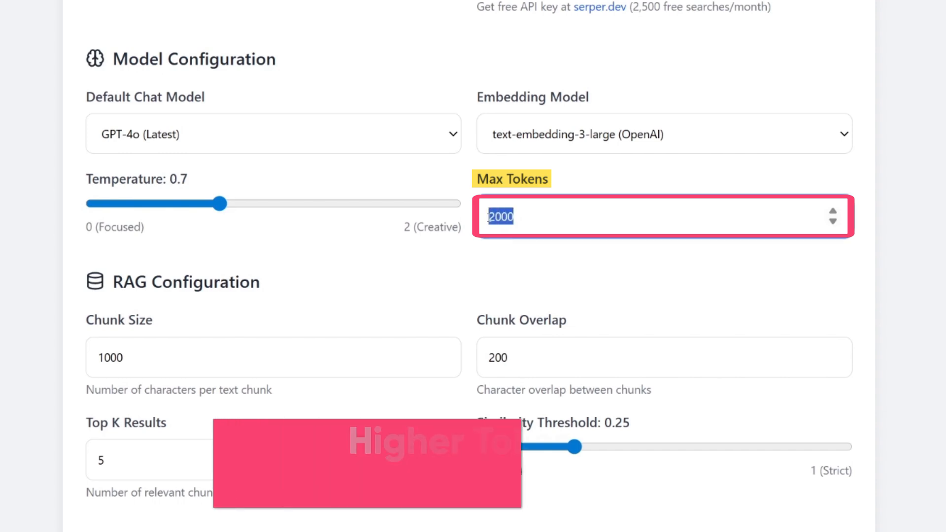
pyautogui.click(517, 231)
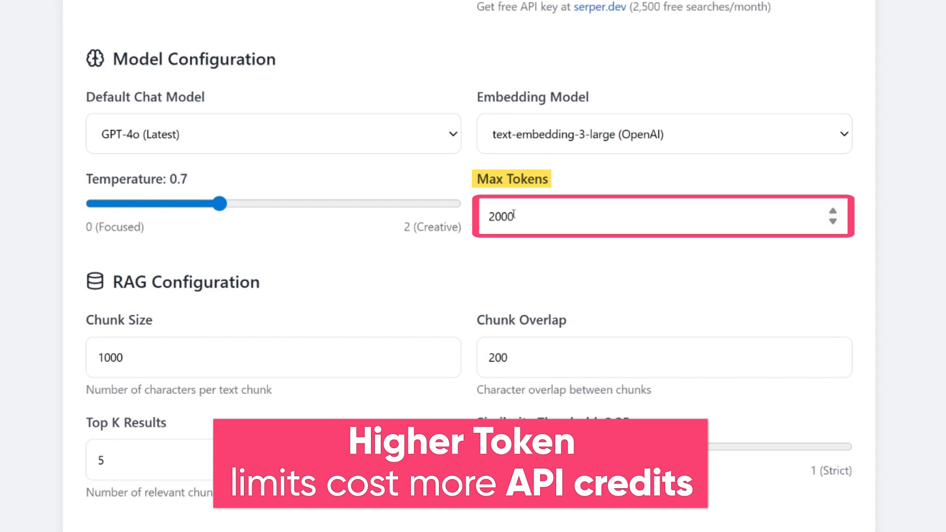
pyautogui.moveTo(513, 216); pyautogui.dragTo(471, 218)
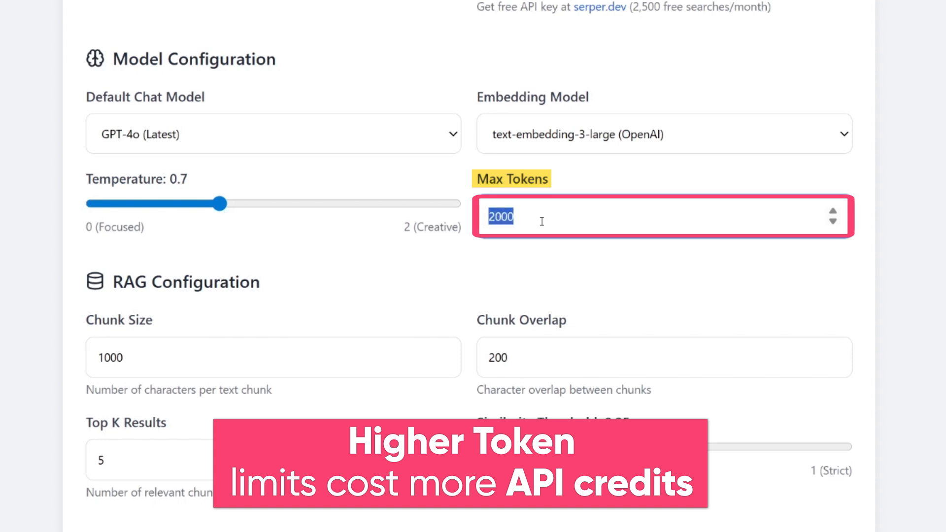
pyautogui.write('500')
pyautogui.press('BackSpace')
pyautogui.press('BackSpace')
pyautogui.press('BackSpace')
pyautogui.write('2000')
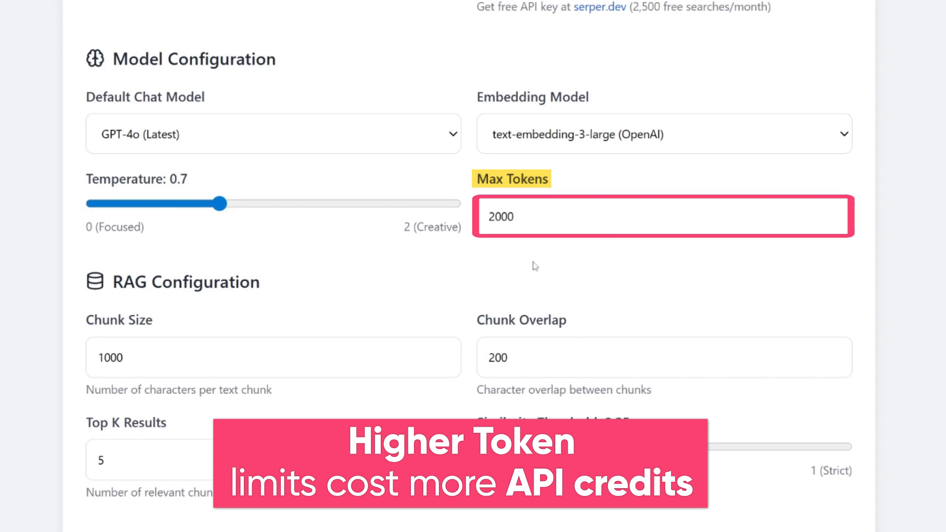
# Examine the chunk size setting in the RAG configuration.
pyautogui.scroll(-1, 388, 243)
pyautogui.scroll(-2, 388, 242)
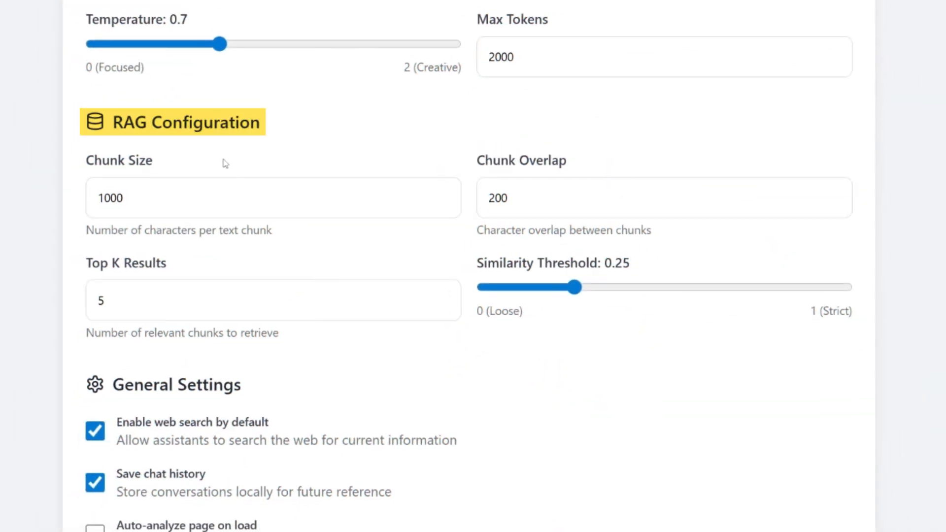
pyautogui.doubleClick(162, 190)
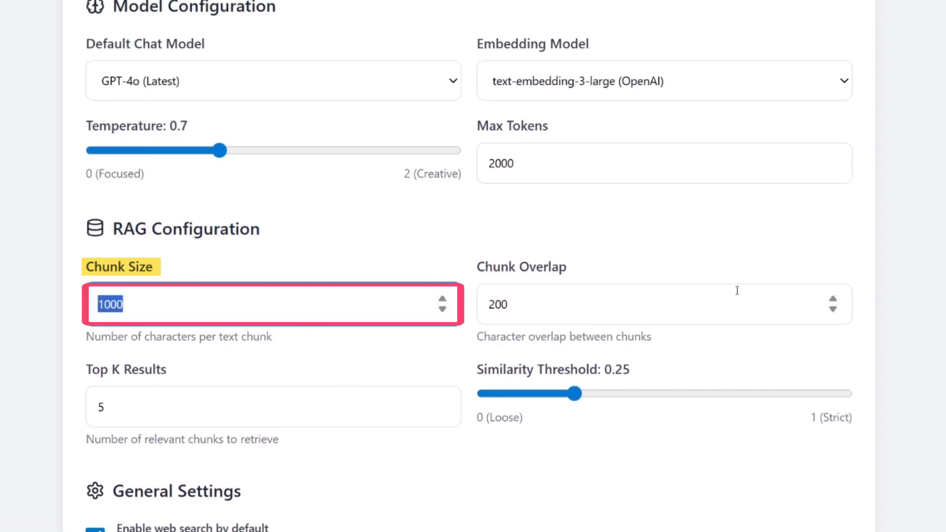
pyautogui.click(693, 257)
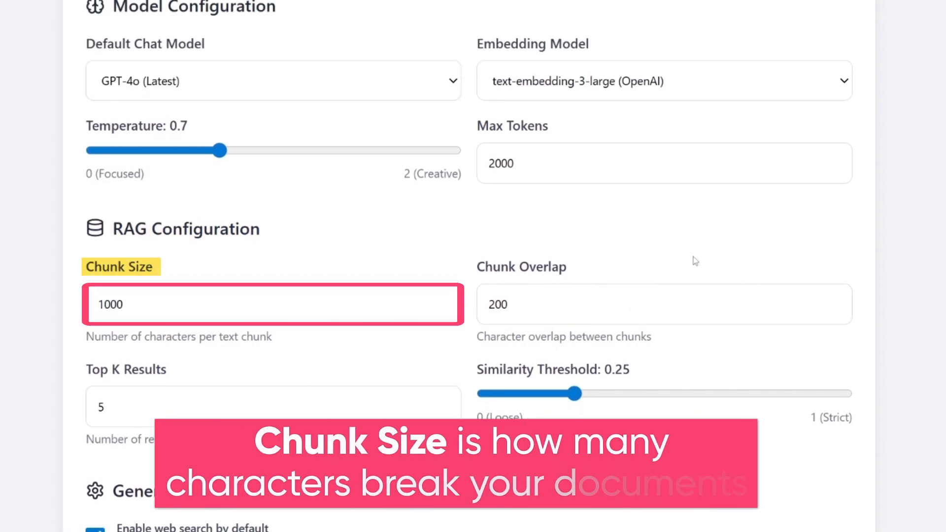
pyautogui.click(325, 297)
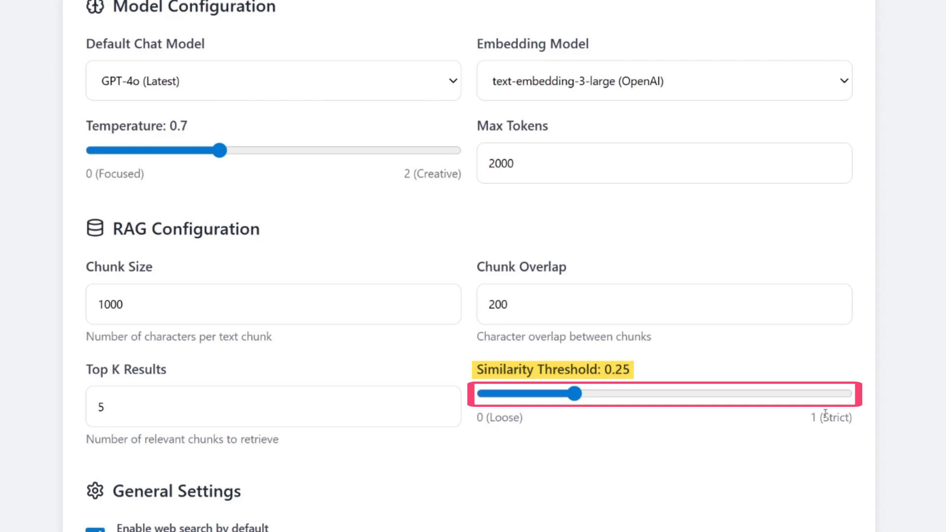
# Save the API key, model and RAG settings.
pyautogui.scroll(-10, 780, 322)
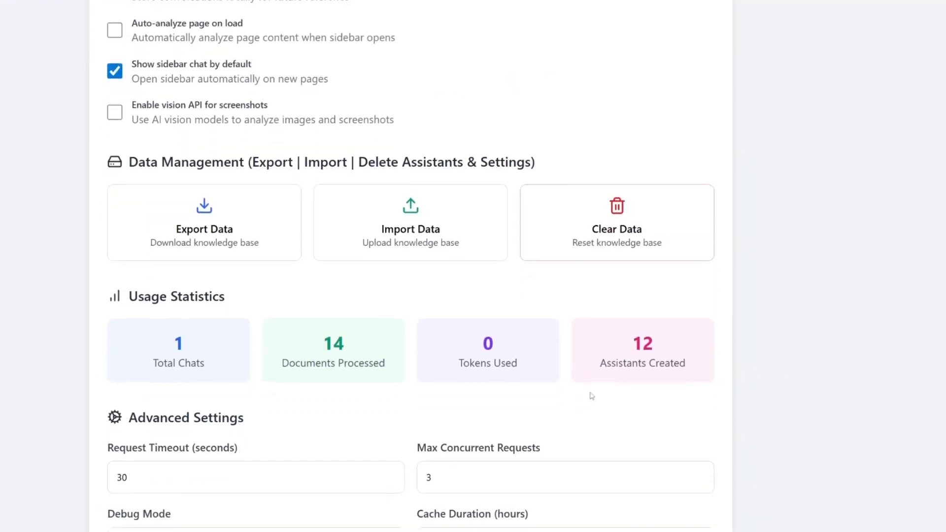
pyautogui.scroll(-2, 591, 396)
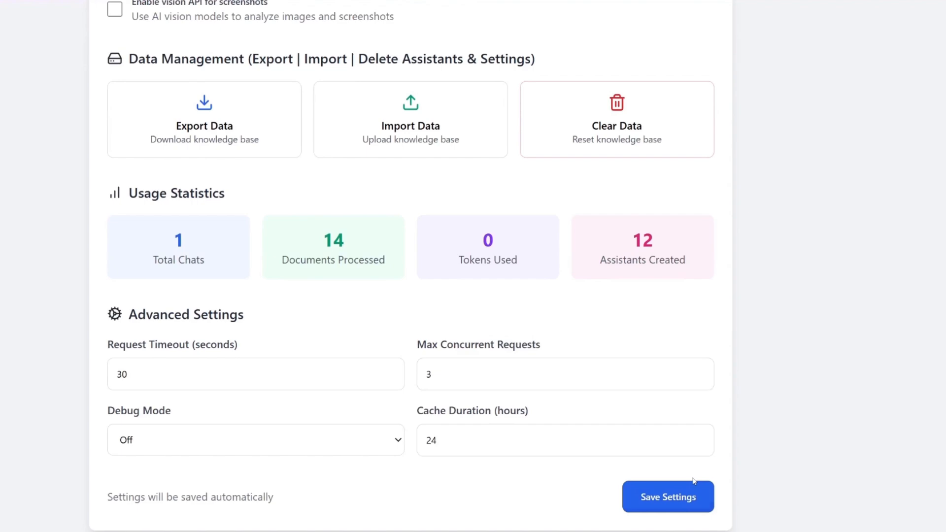
pyautogui.scroll(1, 703, 467)
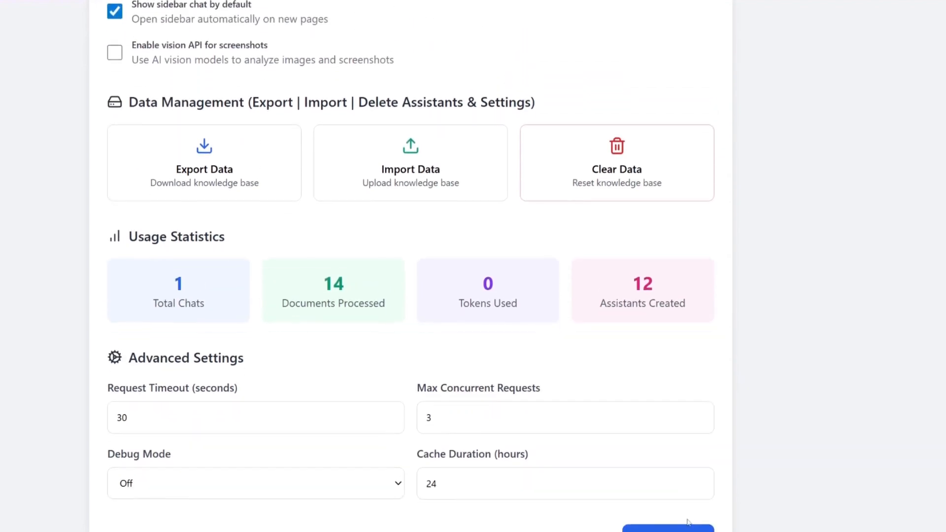
pyautogui.click(687, 520)
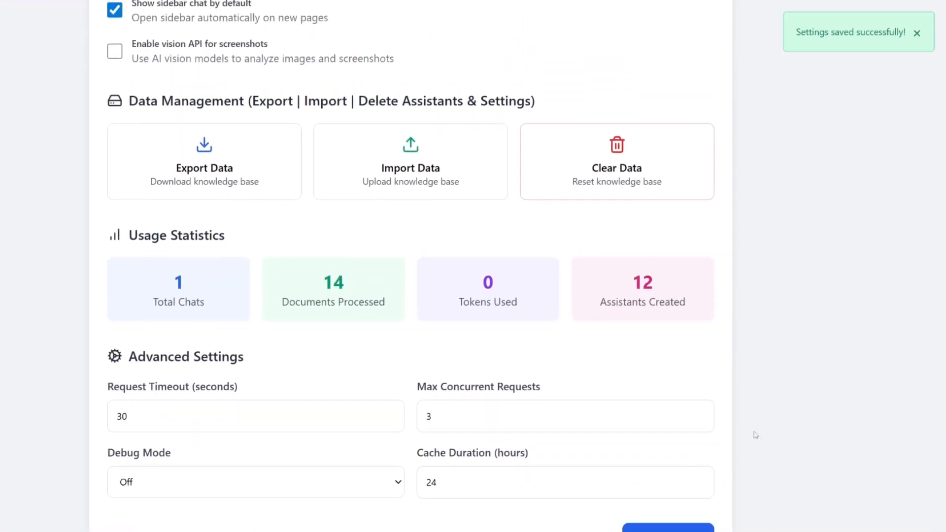
pyautogui.scroll(5, 769, 384)
pyautogui.scroll(10, 797, 299)
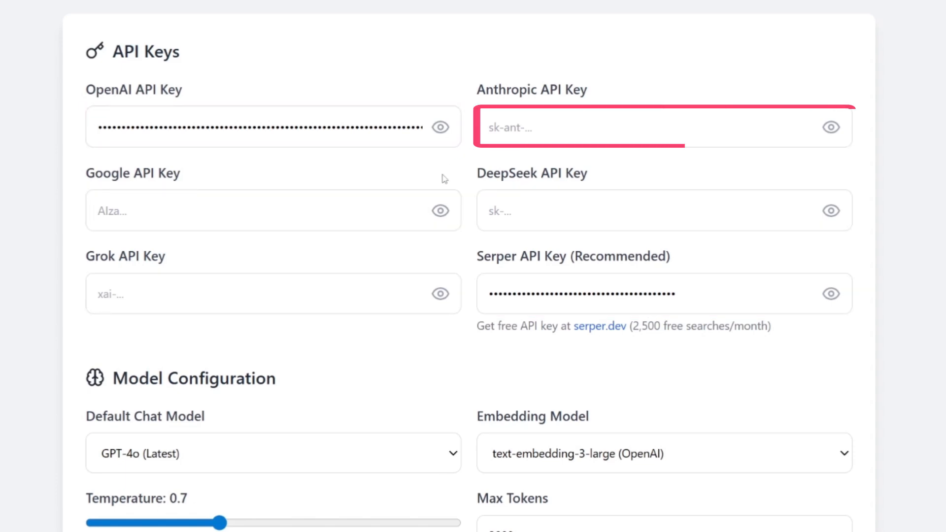
# Examine the Google and Serper API key fields in the API key settings.
pyautogui.click(425, 200)
pyautogui.scroll(-2, 419, 134)
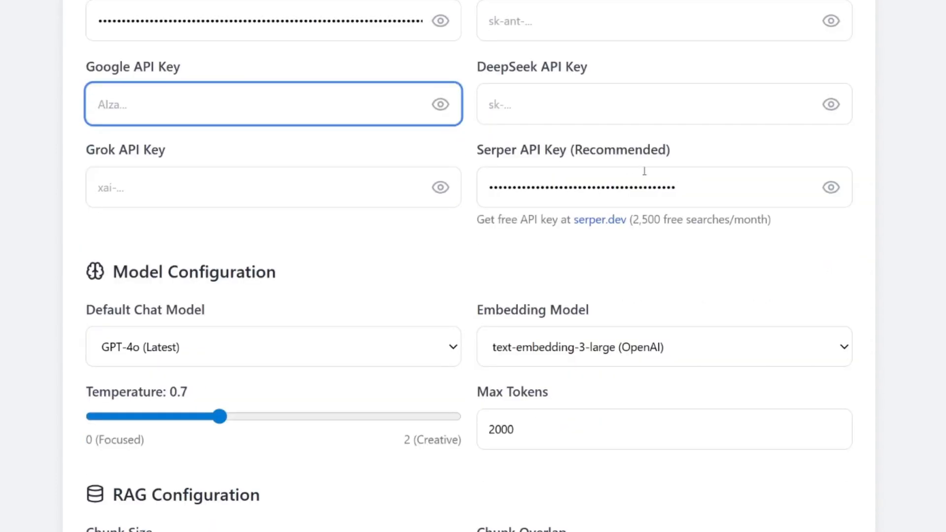
pyautogui.click(675, 162)
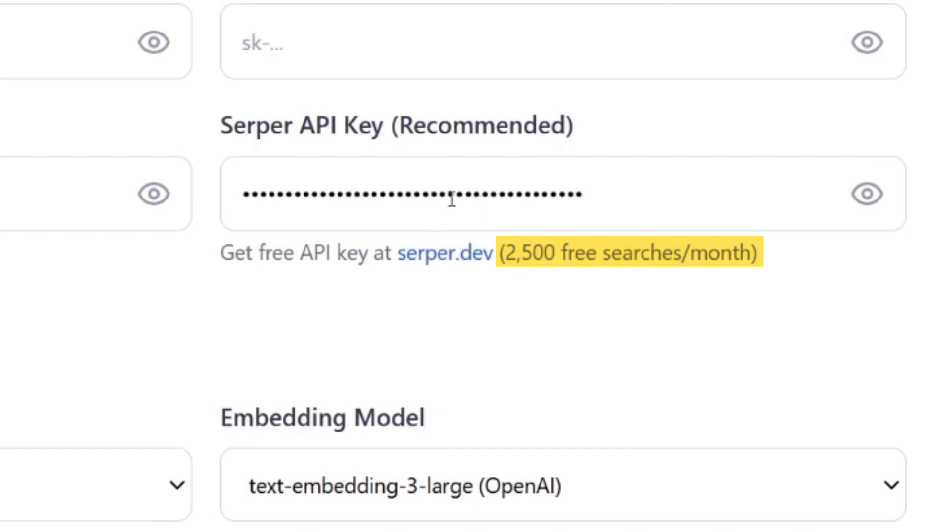
# Choose GPT-4o (Latest) as the default chat model in the model configuration.
pyautogui.click(187, 136)
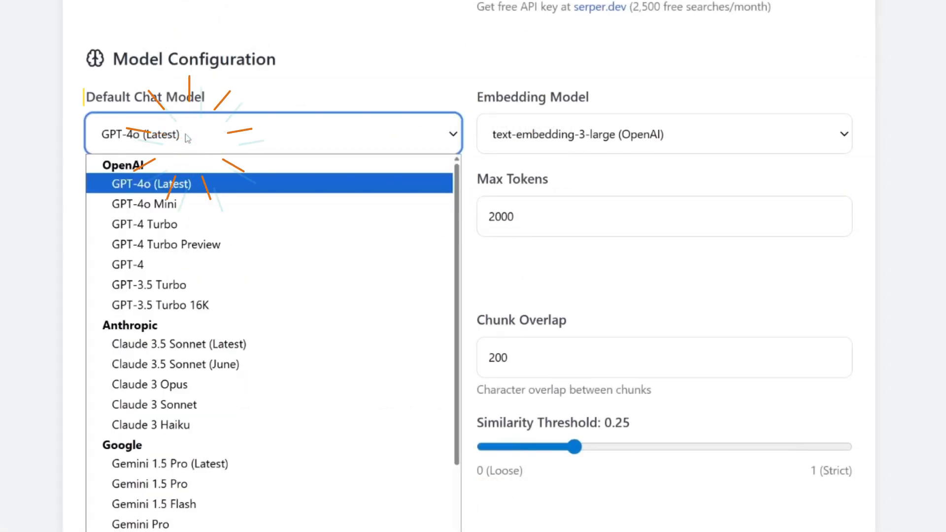
pyautogui.click(155, 188)
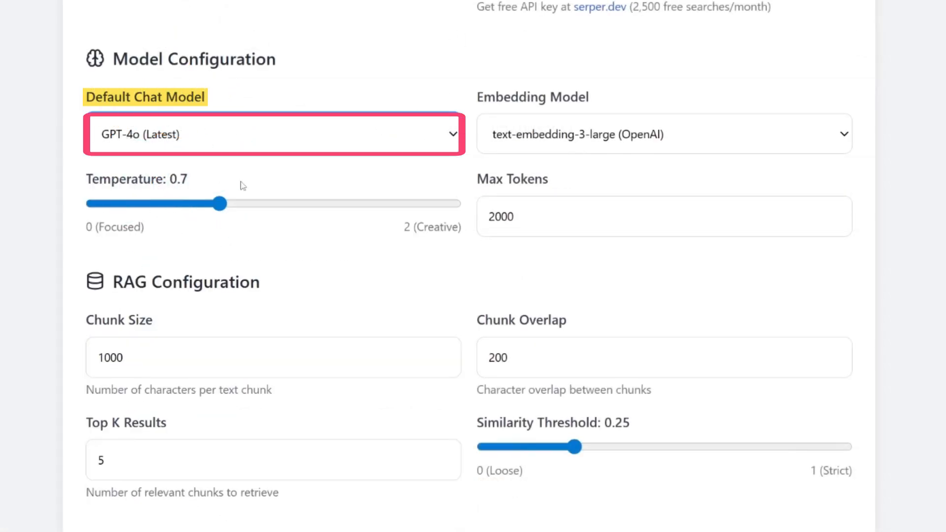
pyautogui.click(186, 136)
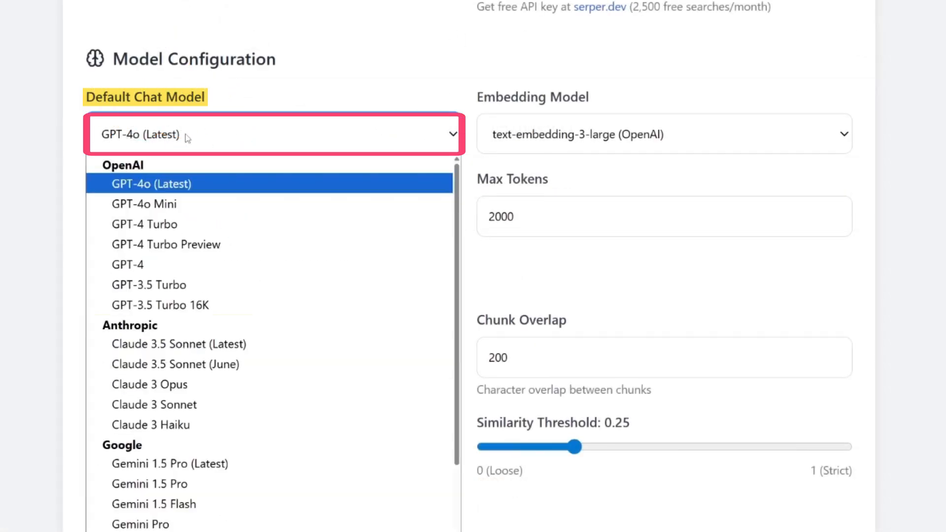
pyautogui.click(155, 187)
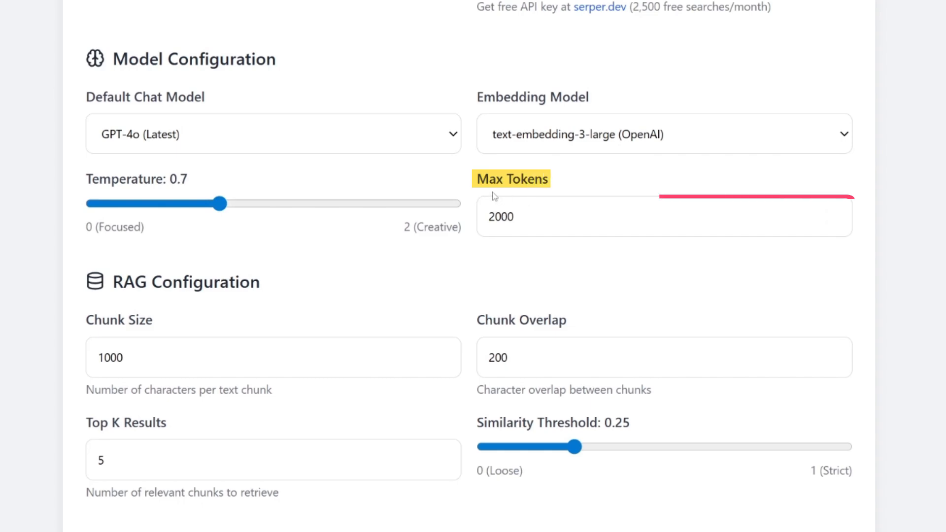
# Review the RAG, general and advanced settings and save all the settings.
pyautogui.scroll(-1, 379, 268)
pyautogui.scroll(-2, 388, 244)
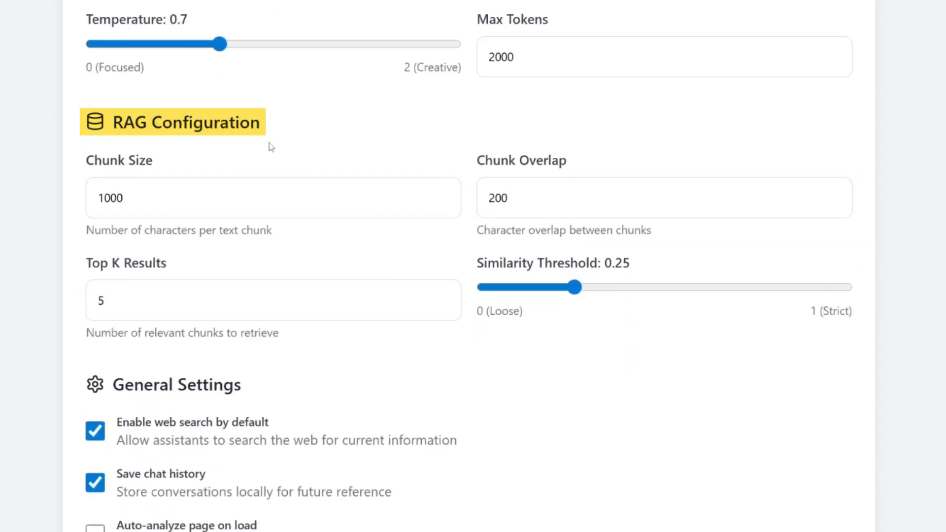
pyautogui.scroll(-8, 271, 148)
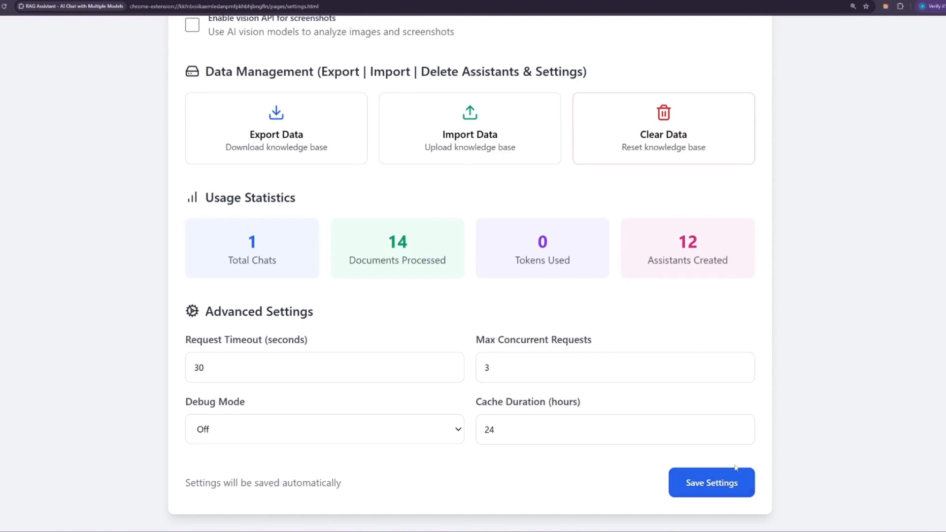
pyautogui.scroll(1, 735, 468)
pyautogui.click(728, 524)
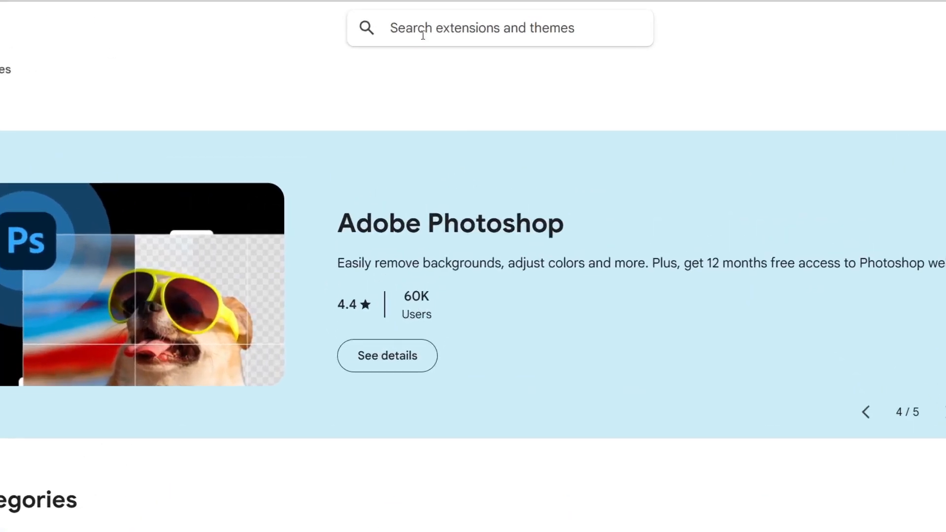
# Search the Chrome Web Store for "RAG" and open the RAG Assistant extension from the results.
pyautogui.write('RAG')
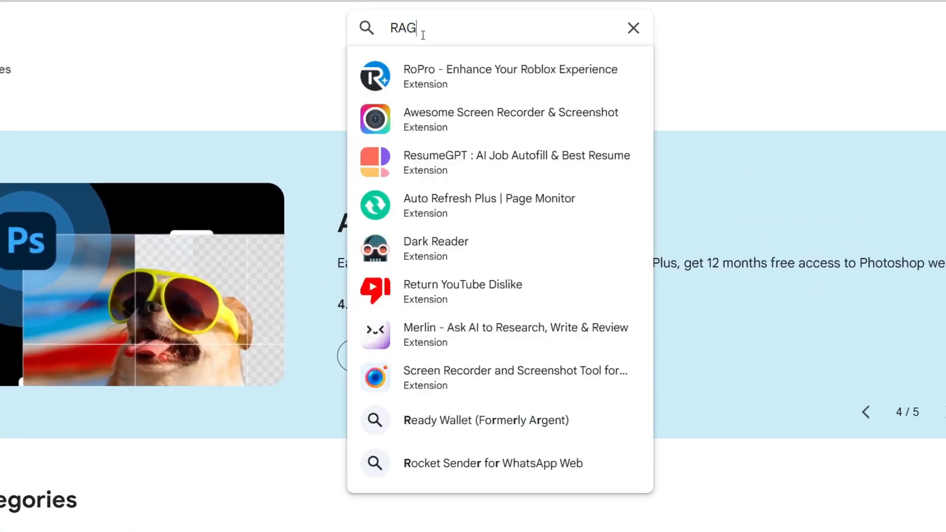
pyautogui.press('Return')
pyautogui.scroll(-5, 431, 321)
pyautogui.click(429, 319)
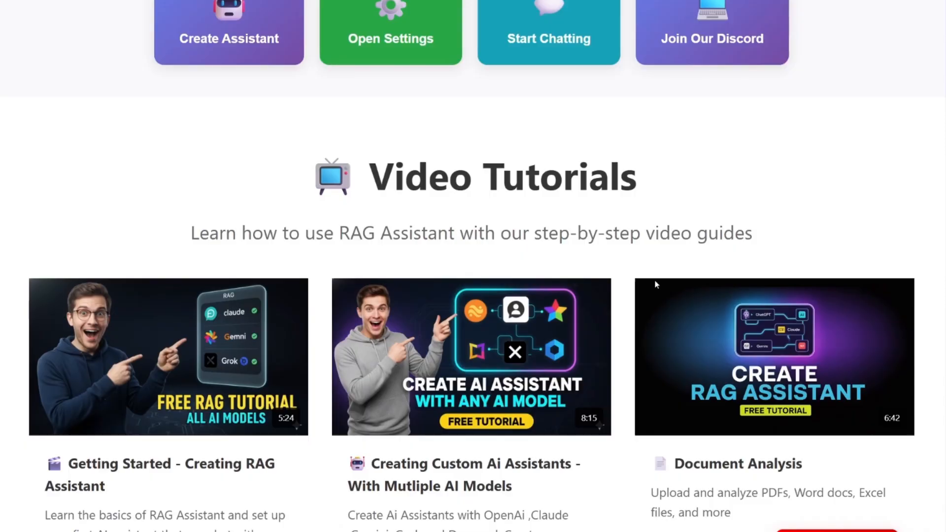
# Look through the video tutorials, feature overview and setup guide on the RAG Assistant page.
pyautogui.scroll(-10, 626, 296)
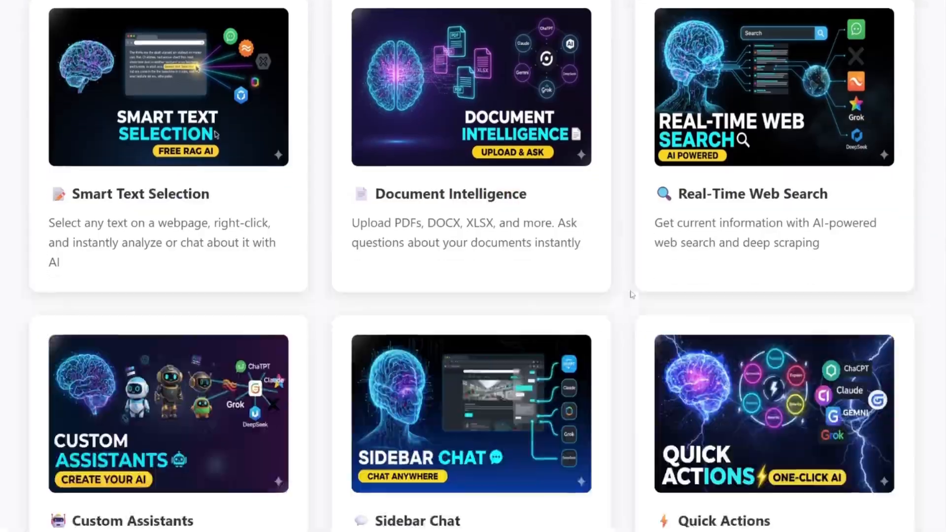
pyautogui.scroll(2, 626, 295)
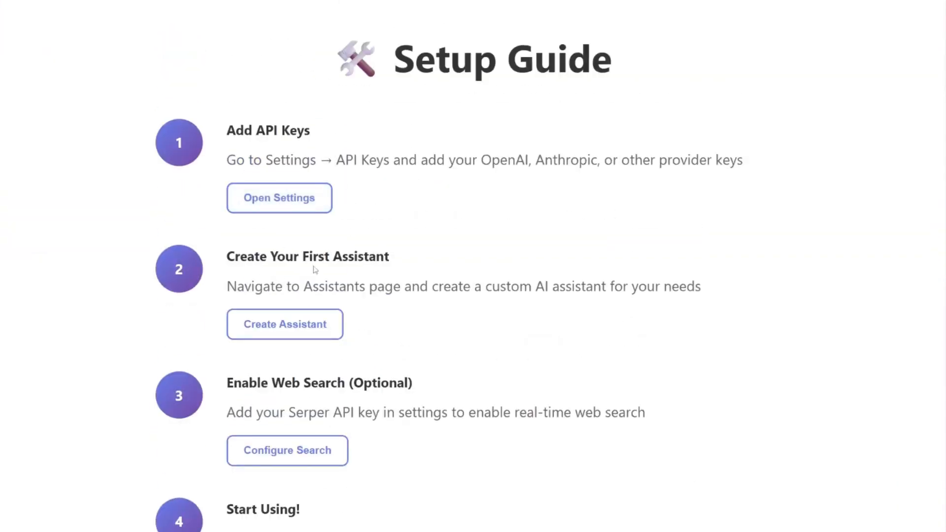